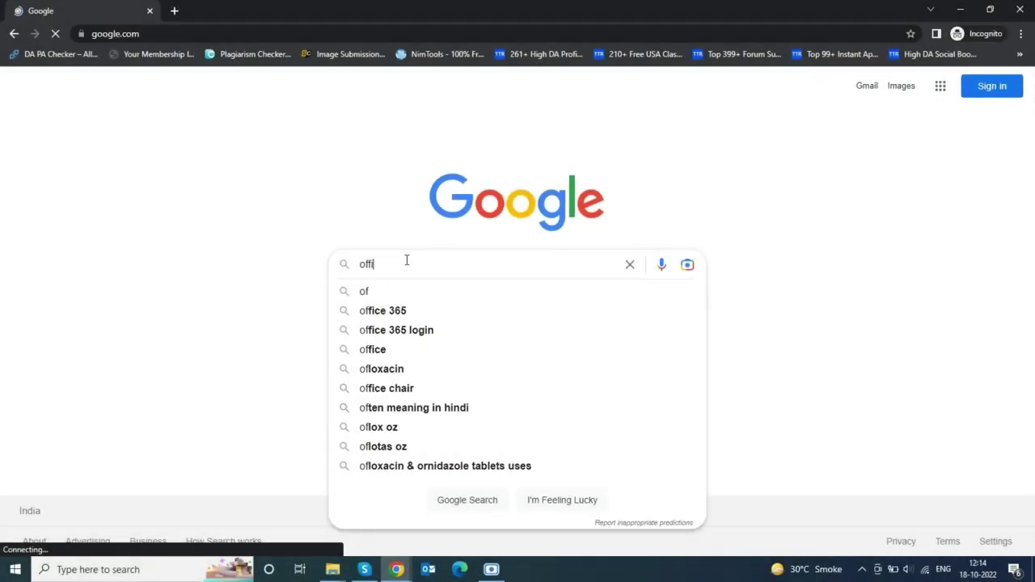
# Find the Office 365 login page through a Google search for "office 365" and sign in with the account e-mail and password.
pyautogui.press('Down')
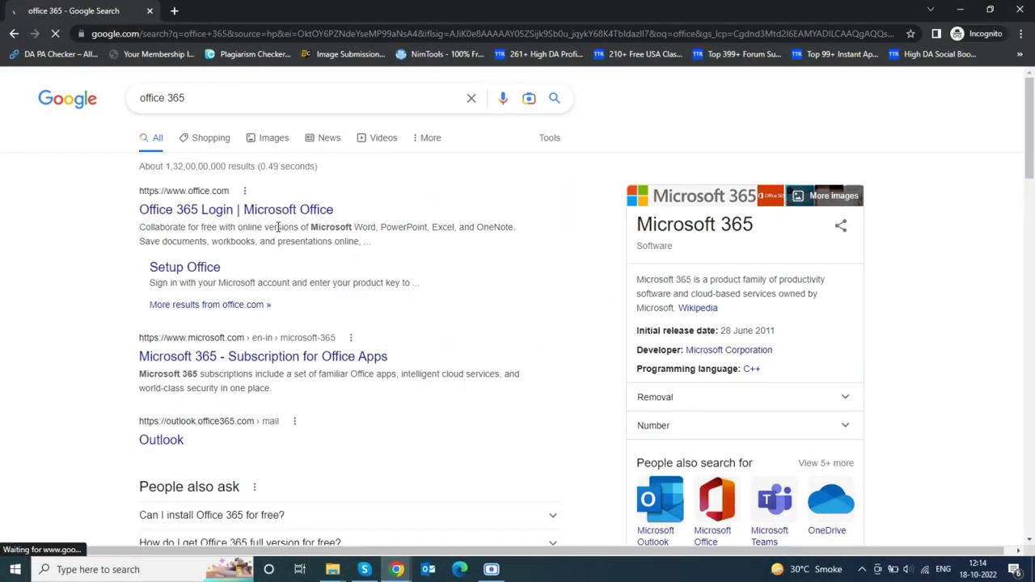
pyautogui.click(240, 216)
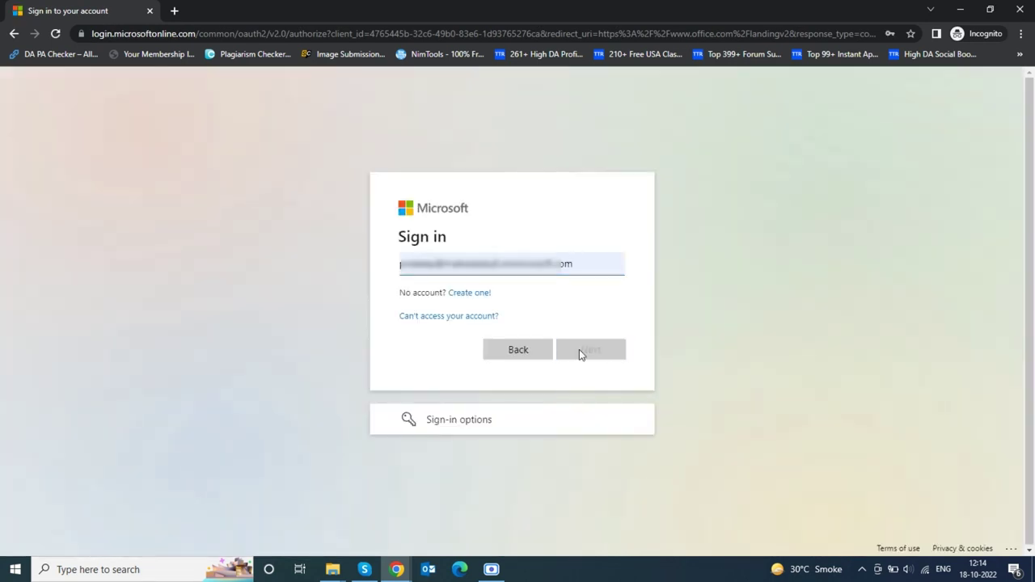
pyautogui.click(579, 350)
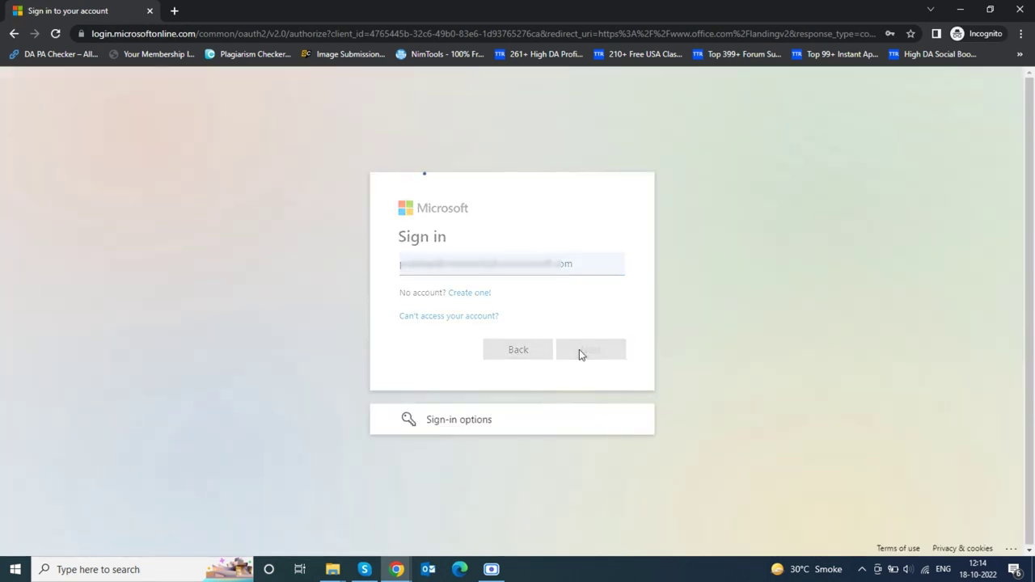
pyautogui.write('•••••••')
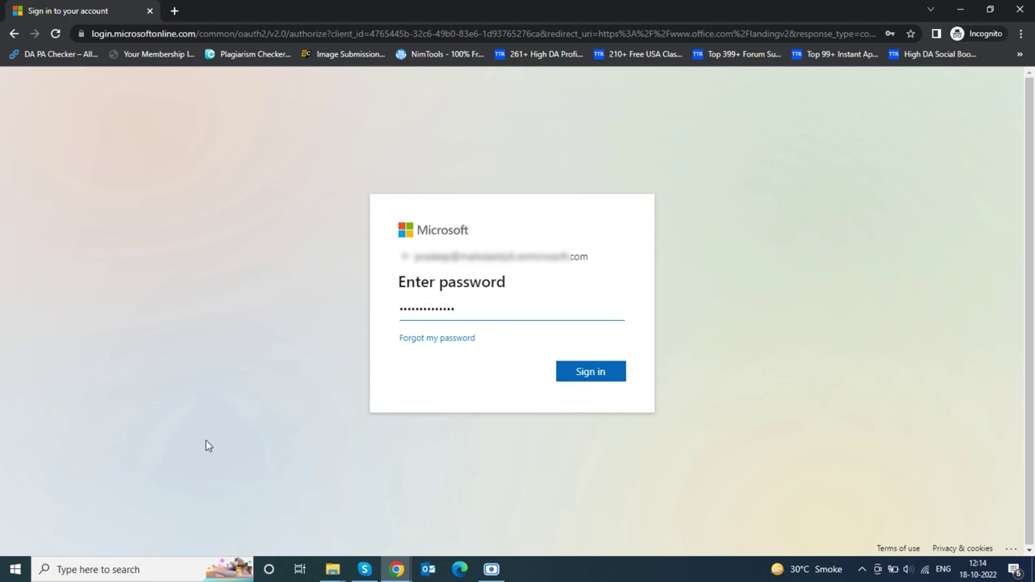
pyautogui.click(608, 372)
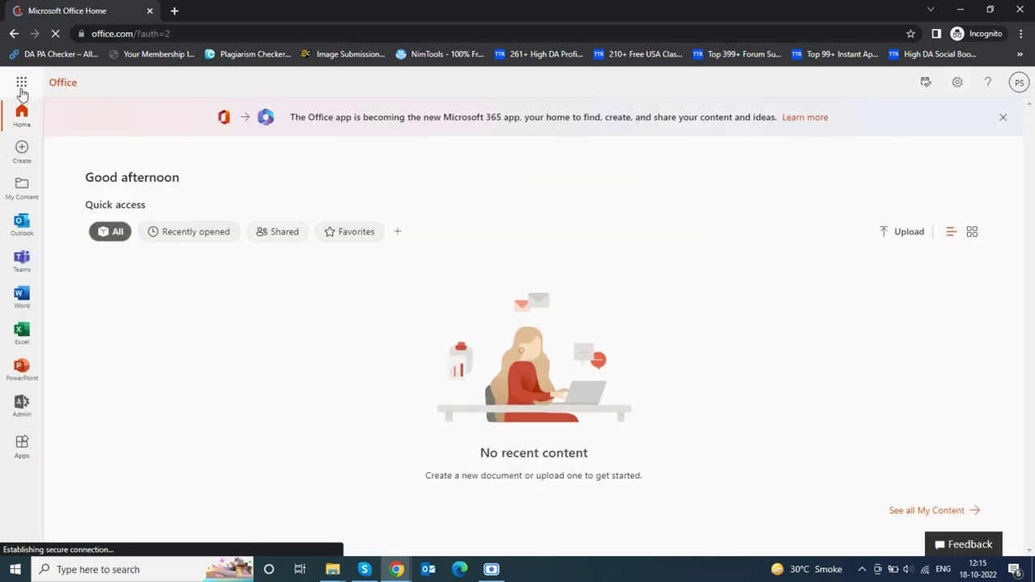
# Open the Microsoft 365 admin center and go from there to the Compliance admin center.
pyautogui.click(21, 84)
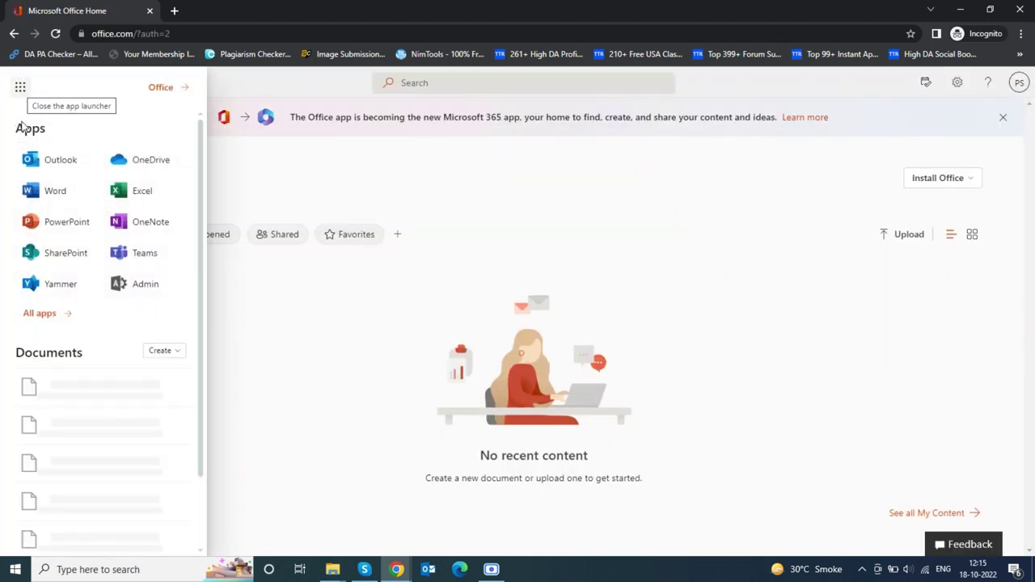
pyautogui.click(152, 285)
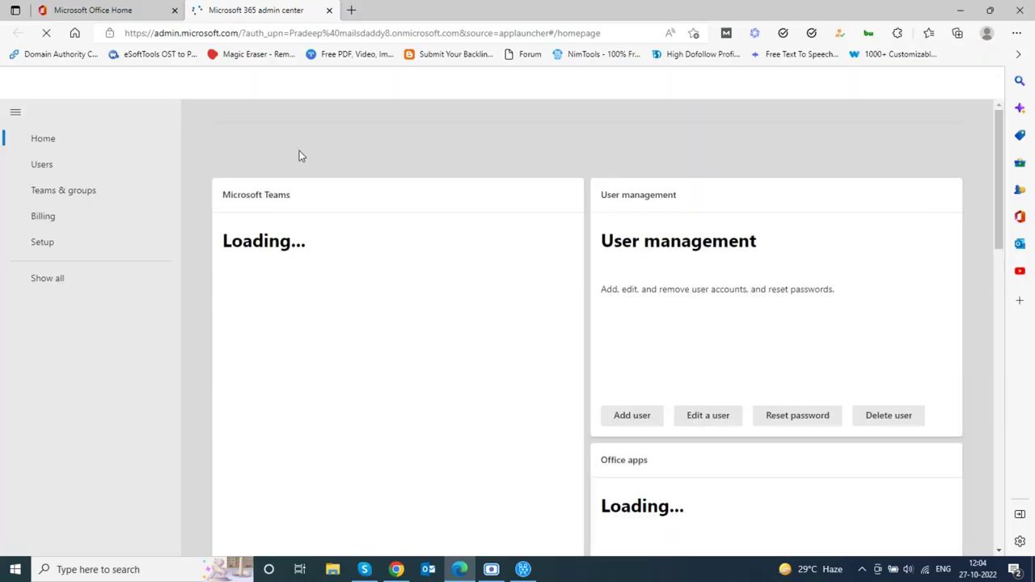
pyautogui.click(96, 283)
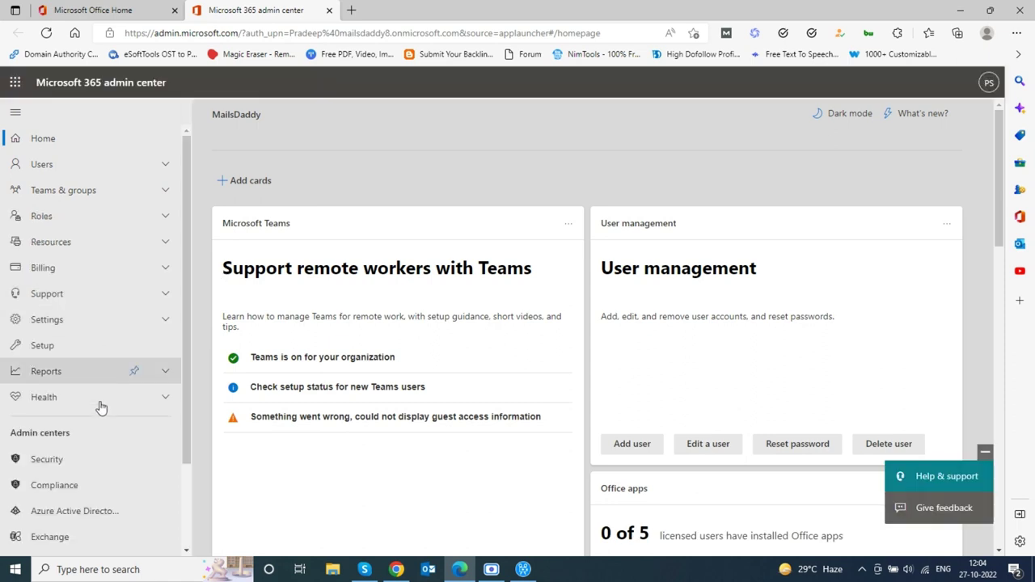
pyautogui.click(74, 490)
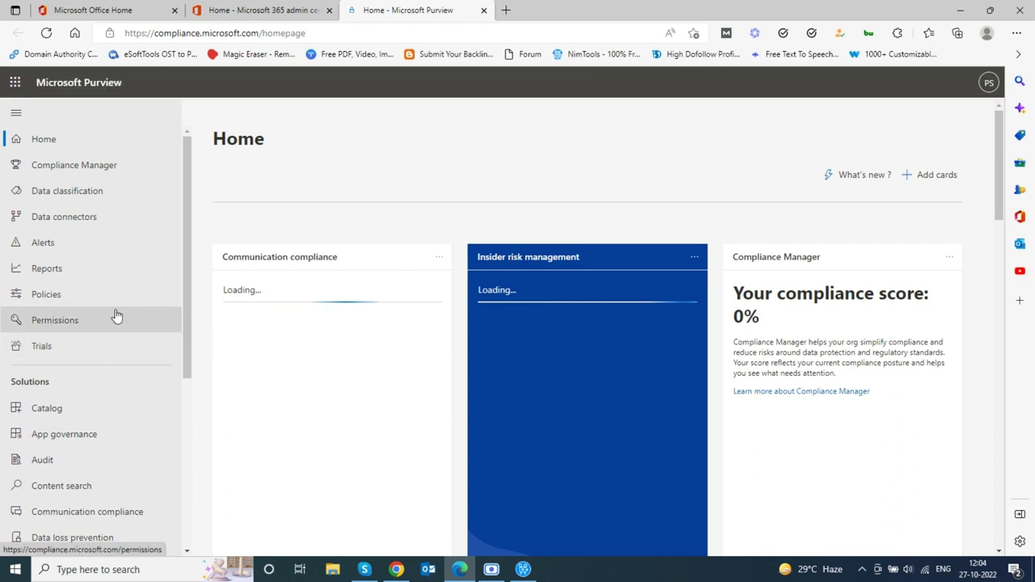
# Open the details of the eDiscovery Manager role group in the Microsoft Purview solutions permissions.
pyautogui.click(114, 315)
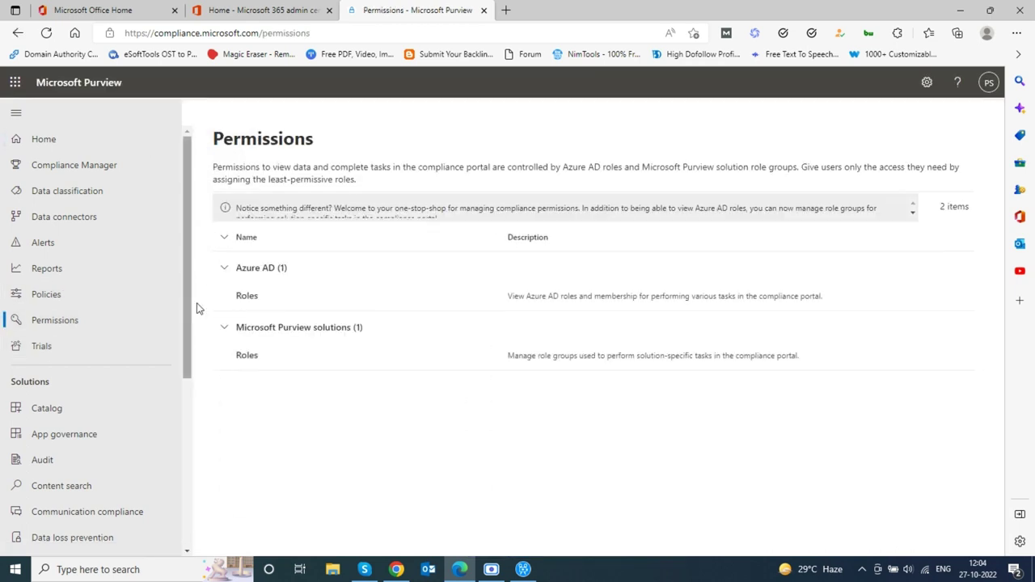
pyautogui.click(249, 355)
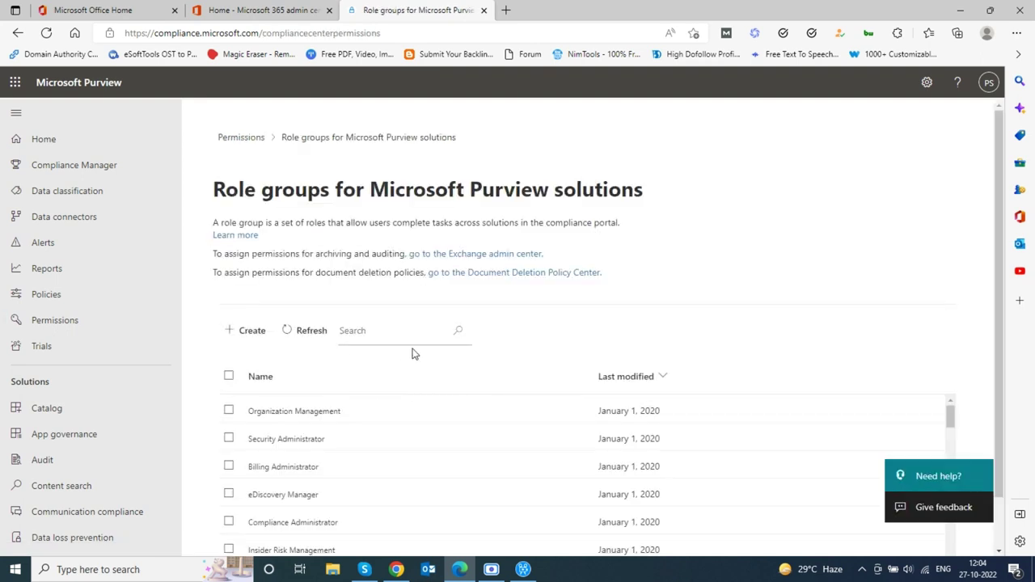
pyautogui.click(329, 499)
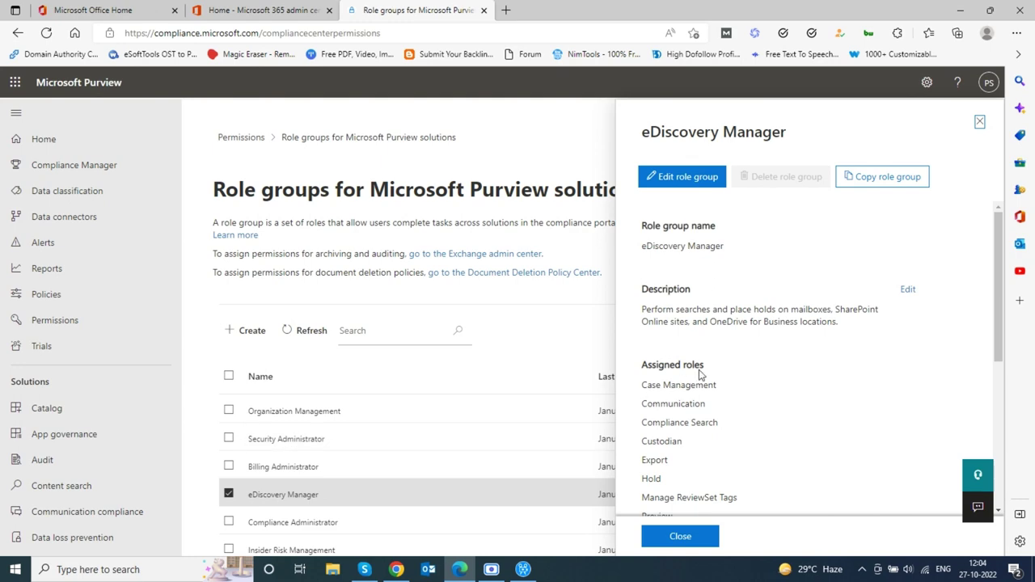
# Review the eDiscovery Manager role group's assigned roles, managers and administrators in its edit view, and close the role group.
pyautogui.click(709, 183)
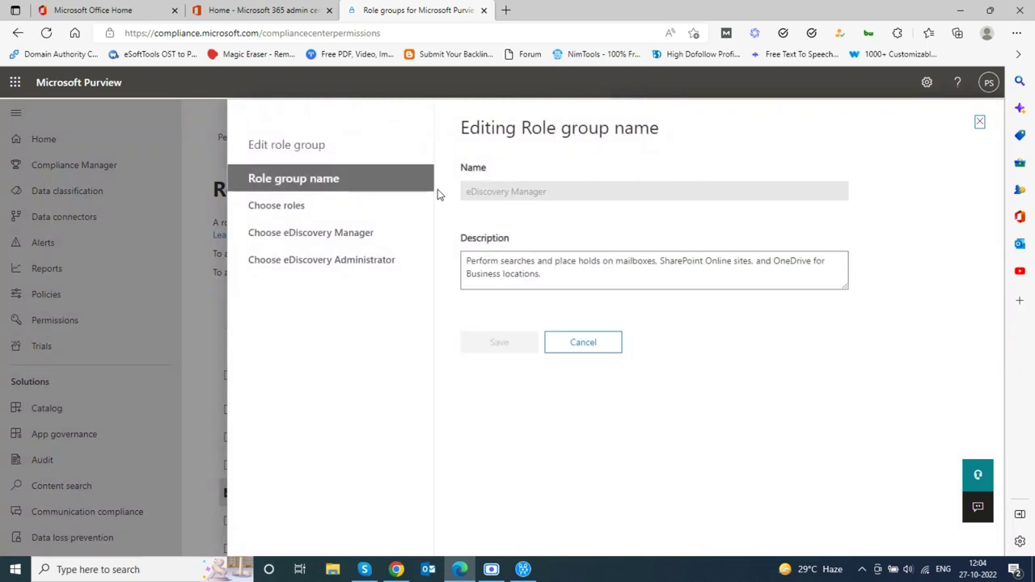
pyautogui.click(339, 212)
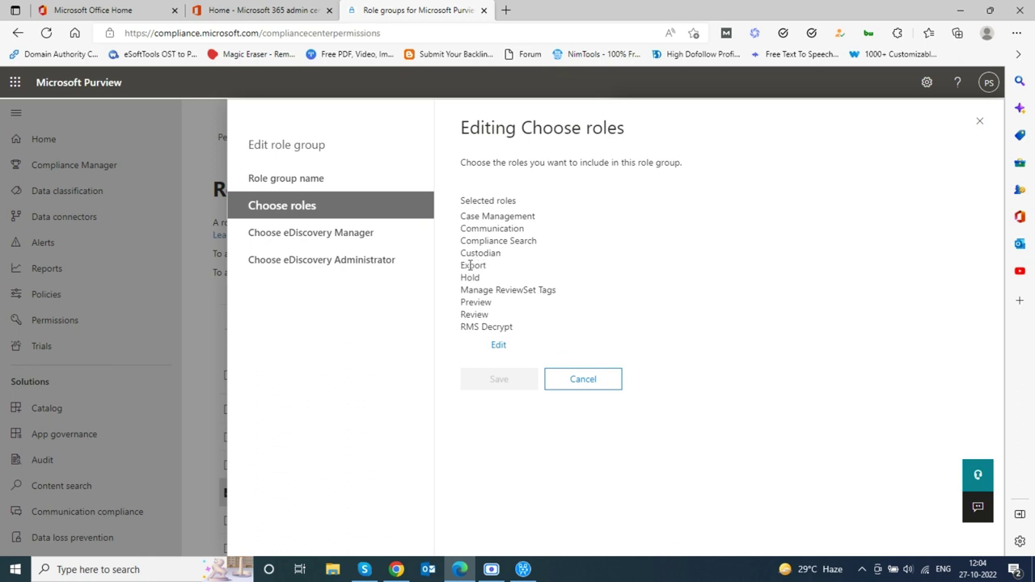
pyautogui.click(381, 236)
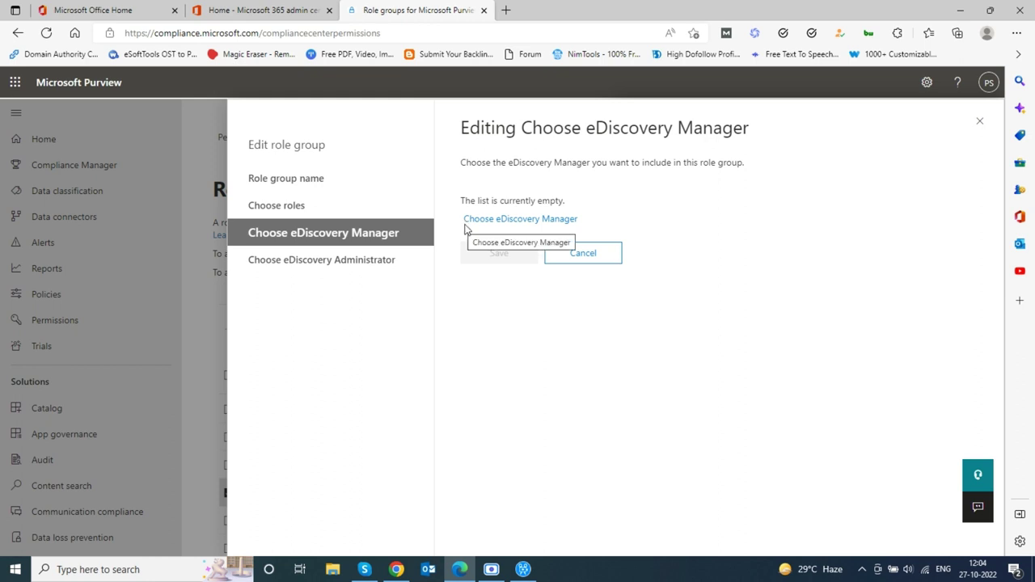
pyautogui.click(354, 269)
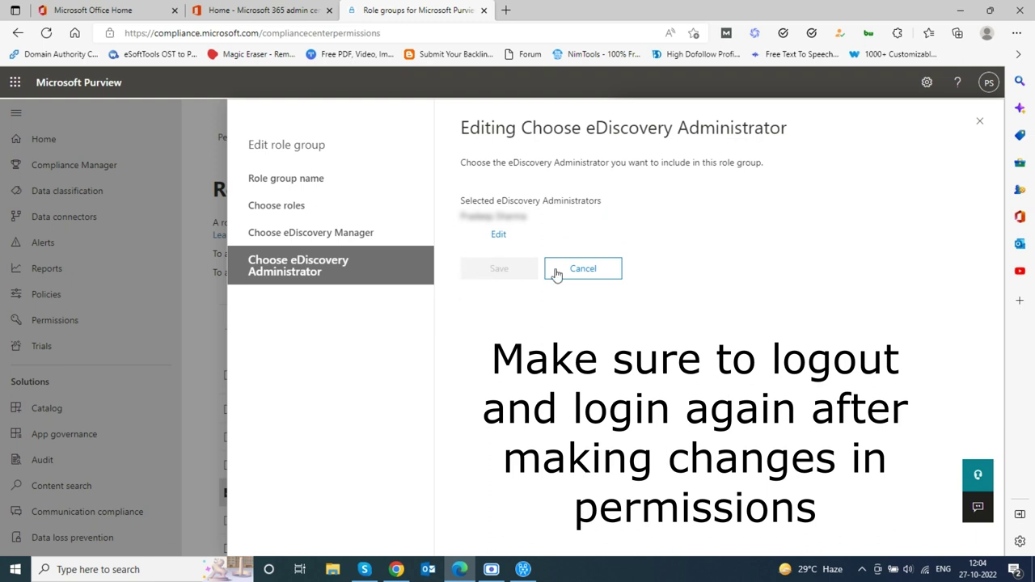
pyautogui.click(980, 121)
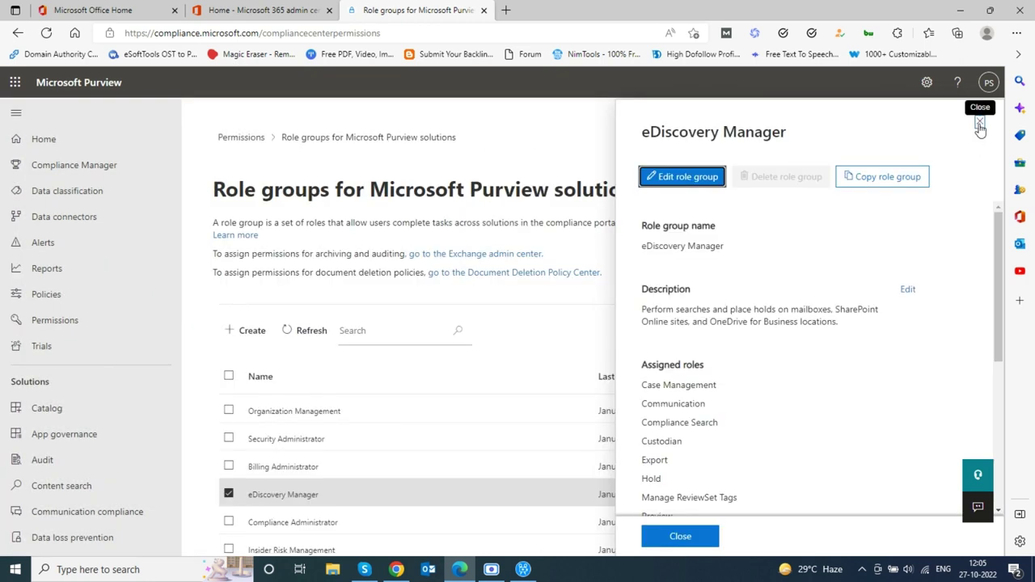
pyautogui.click(980, 123)
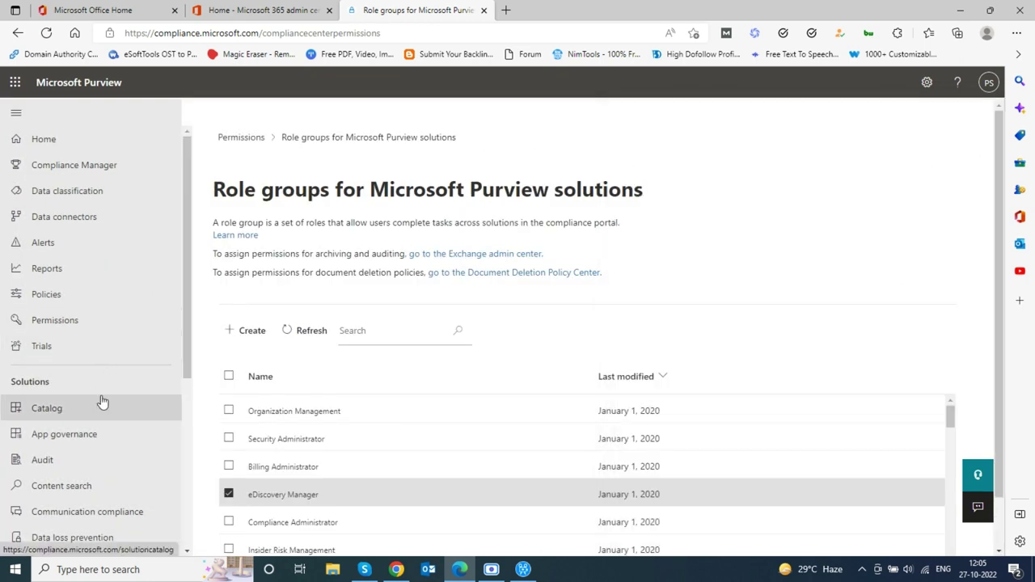
# Create a new content search named "Export PST" without a description and continue to its locations.
pyautogui.click(93, 483)
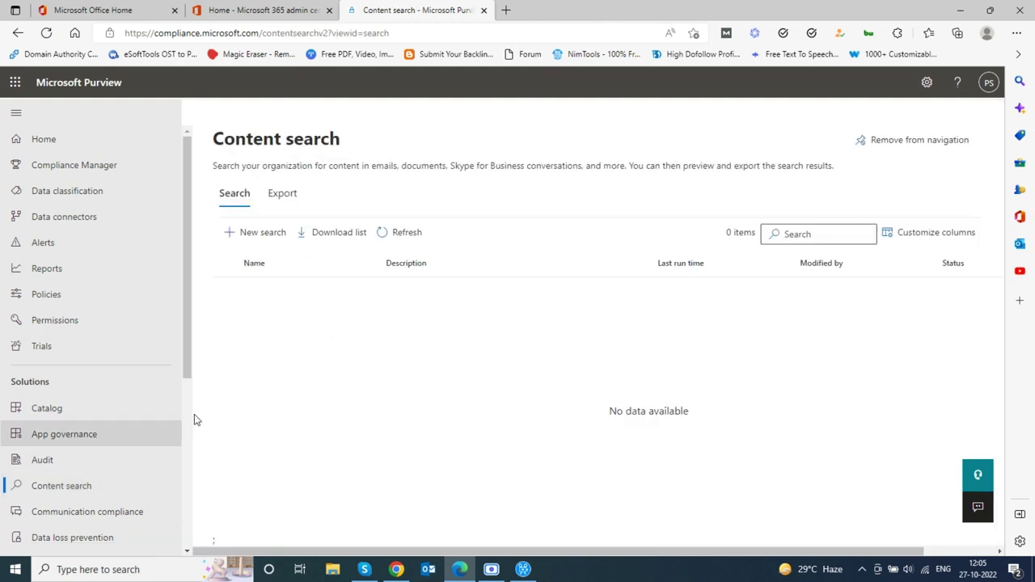
pyautogui.click(246, 233)
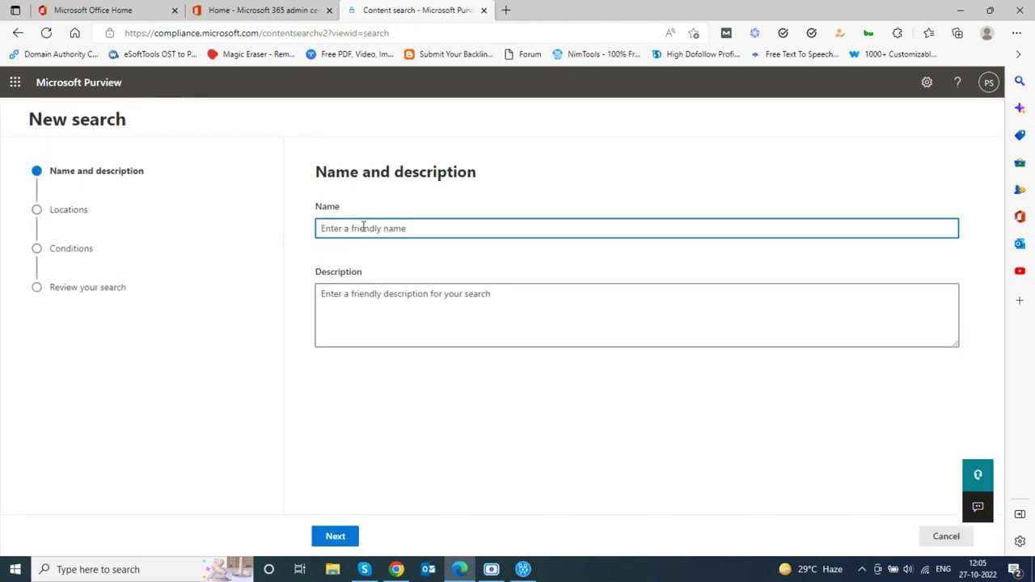
pyautogui.write('Export PST')
pyautogui.click(335, 536)
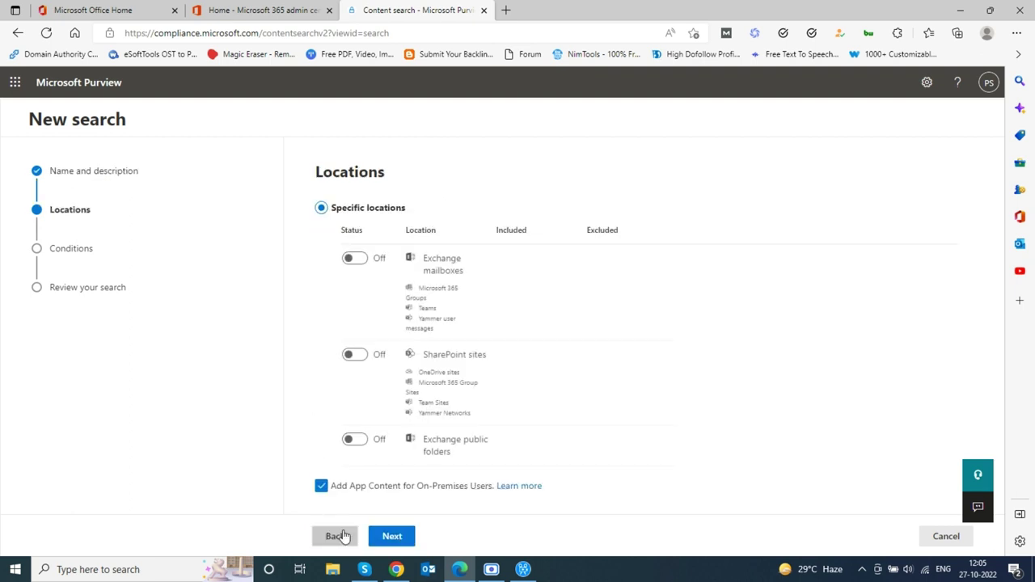
# Enable Exchange mailboxes as the search location, include only the signed-in administrator's mailbox, and continue to the conditions.
pyautogui.click(356, 258)
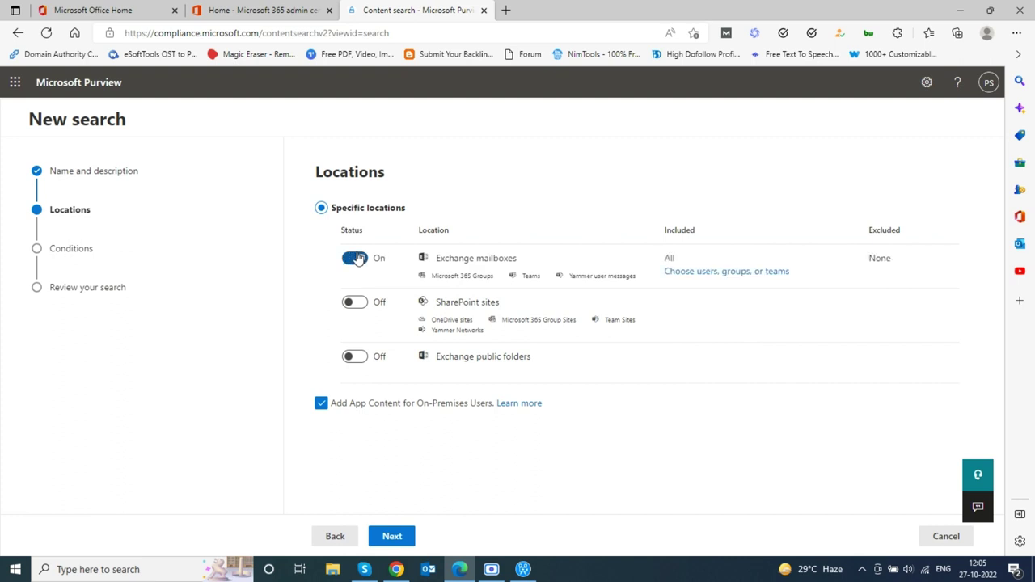
pyautogui.click(700, 273)
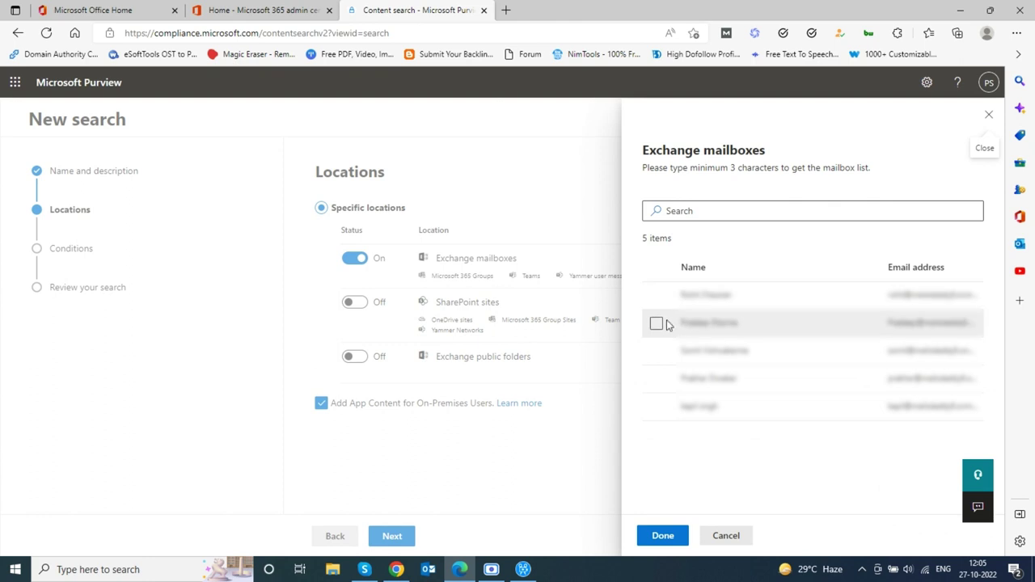
pyautogui.click(657, 323)
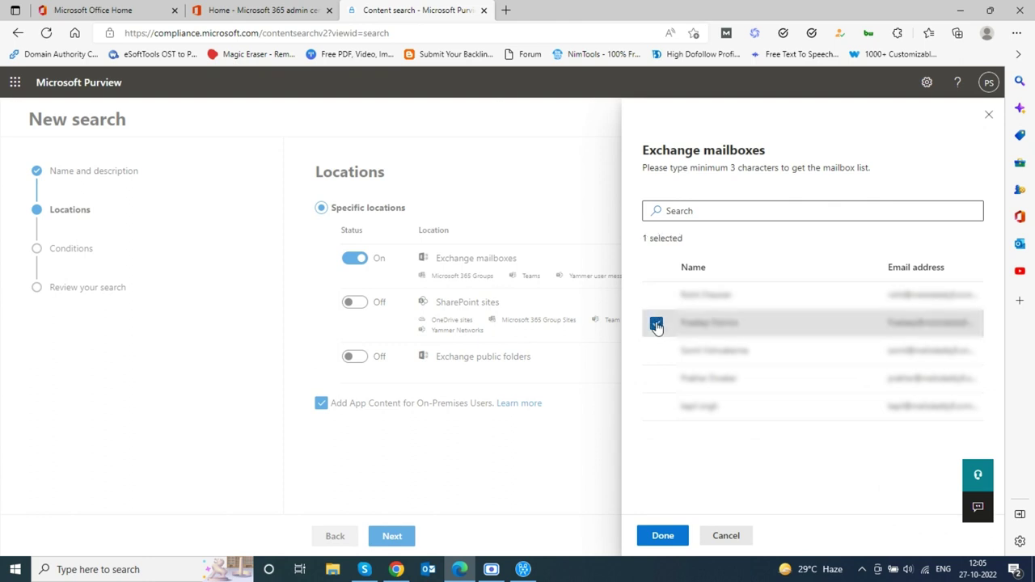
pyautogui.click(656, 537)
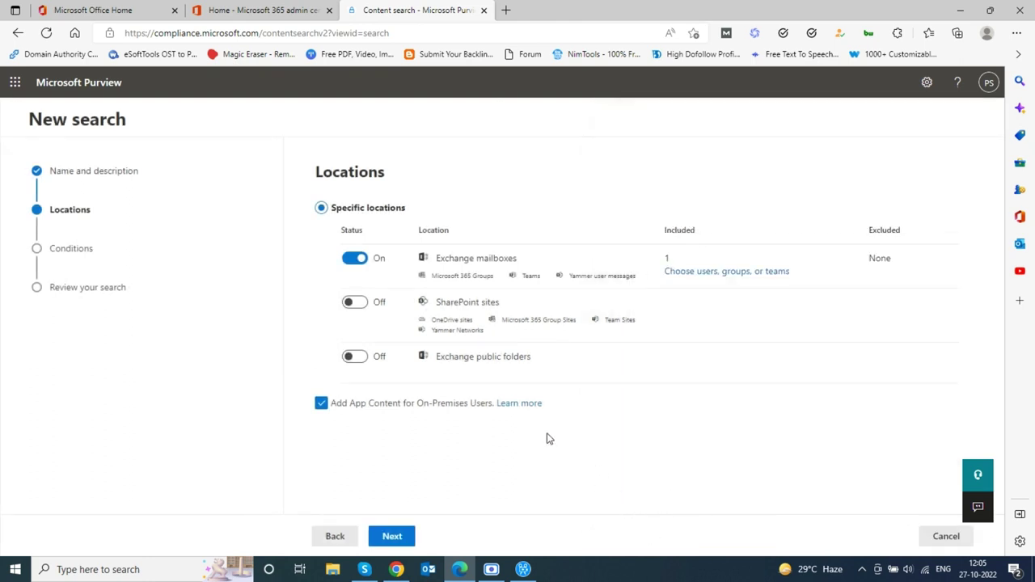
pyautogui.click(392, 536)
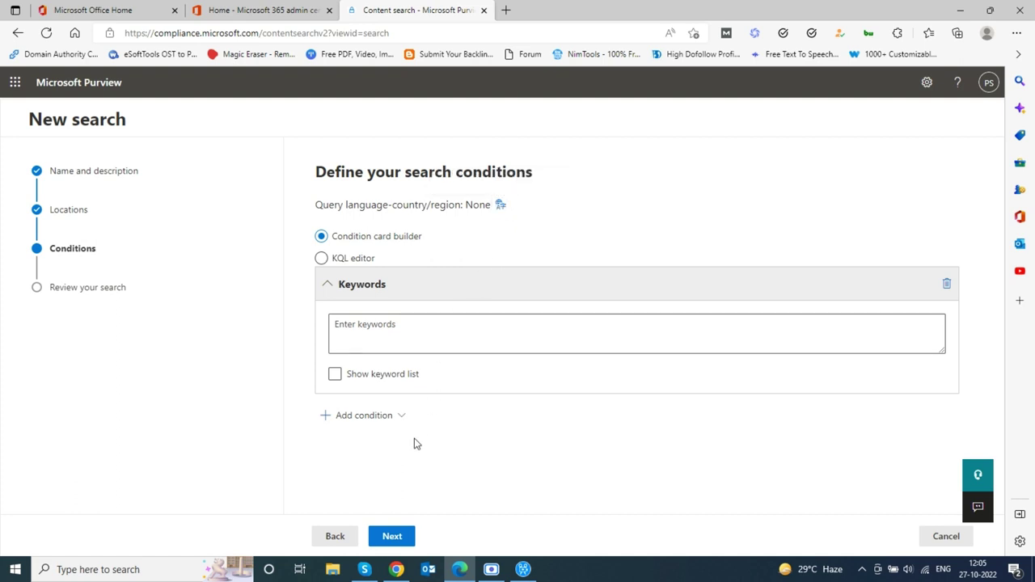
# Submit the Export PST search without keywords or conditions and refresh the search list to update its status.
pyautogui.click(393, 537)
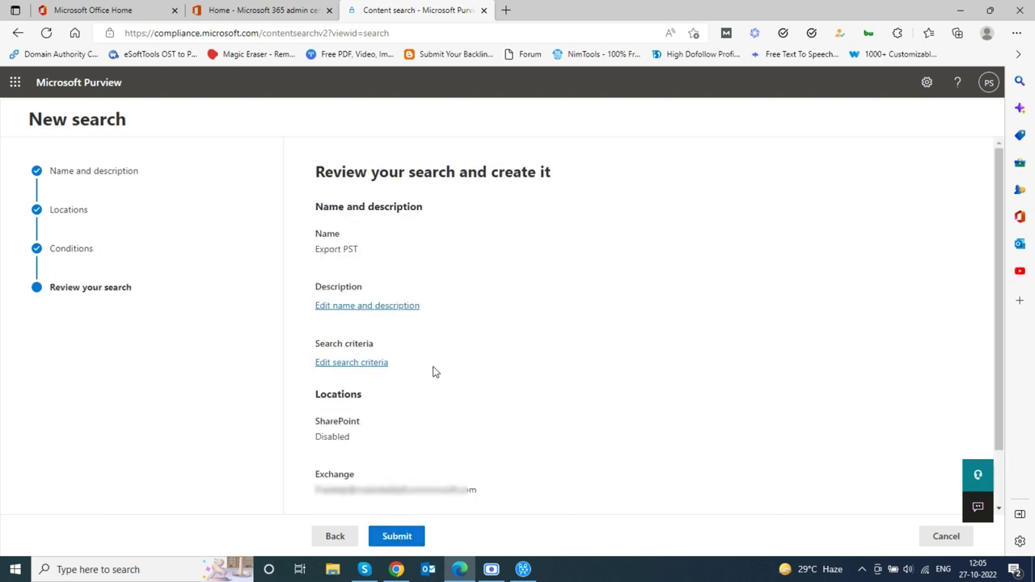
pyautogui.scroll(-2, 434, 372)
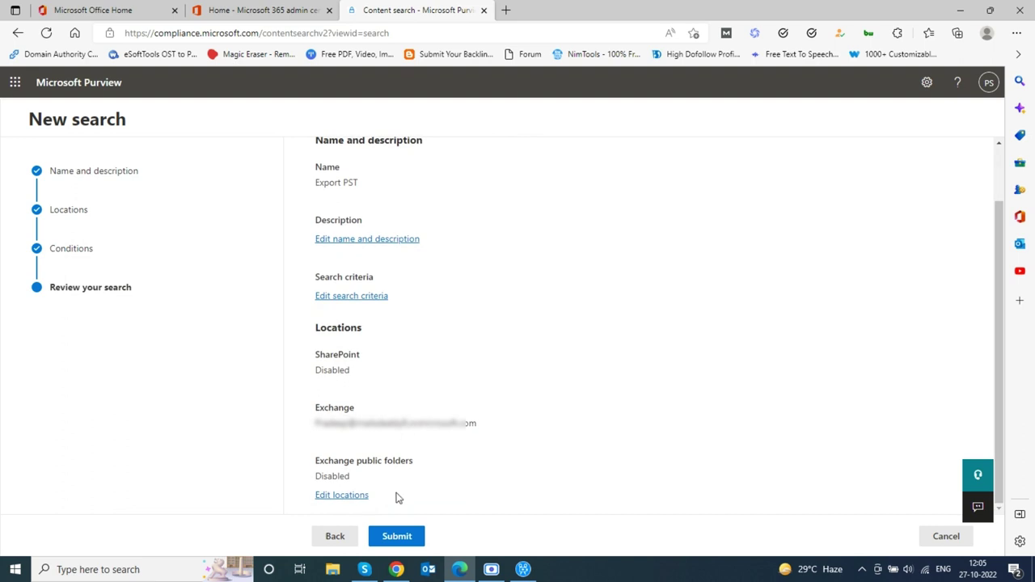
pyautogui.click(397, 536)
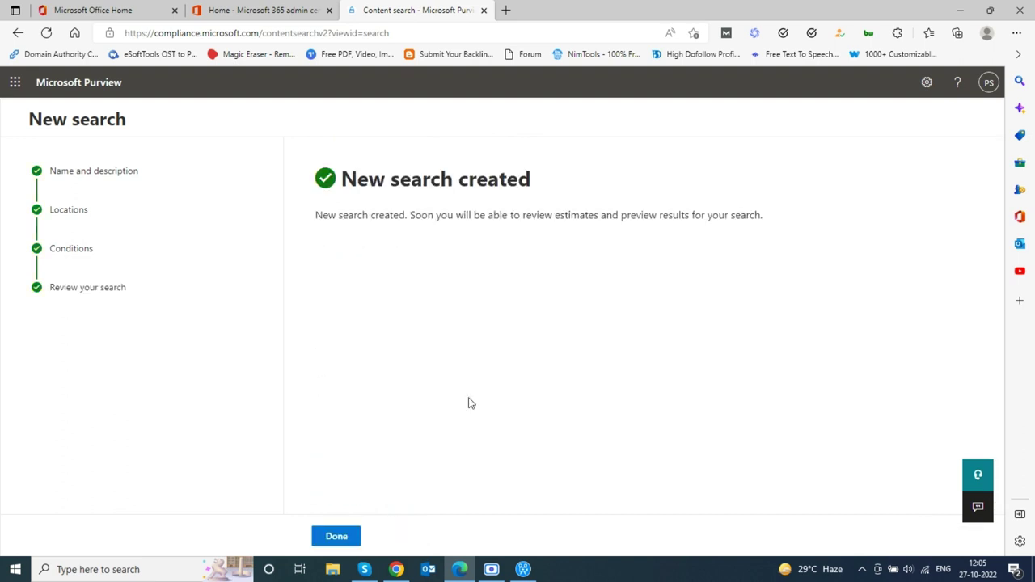
pyautogui.click(337, 536)
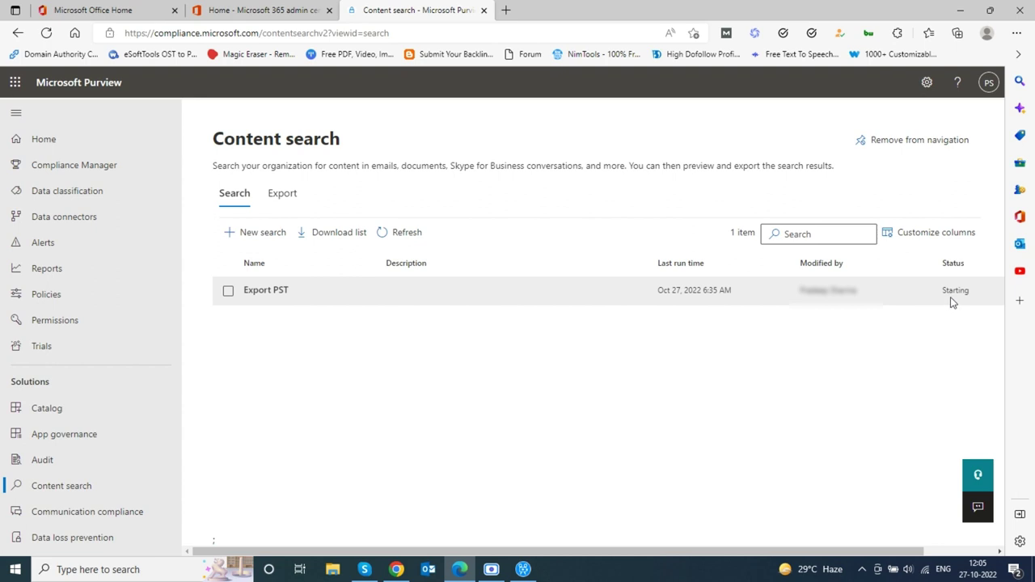
pyautogui.click(404, 234)
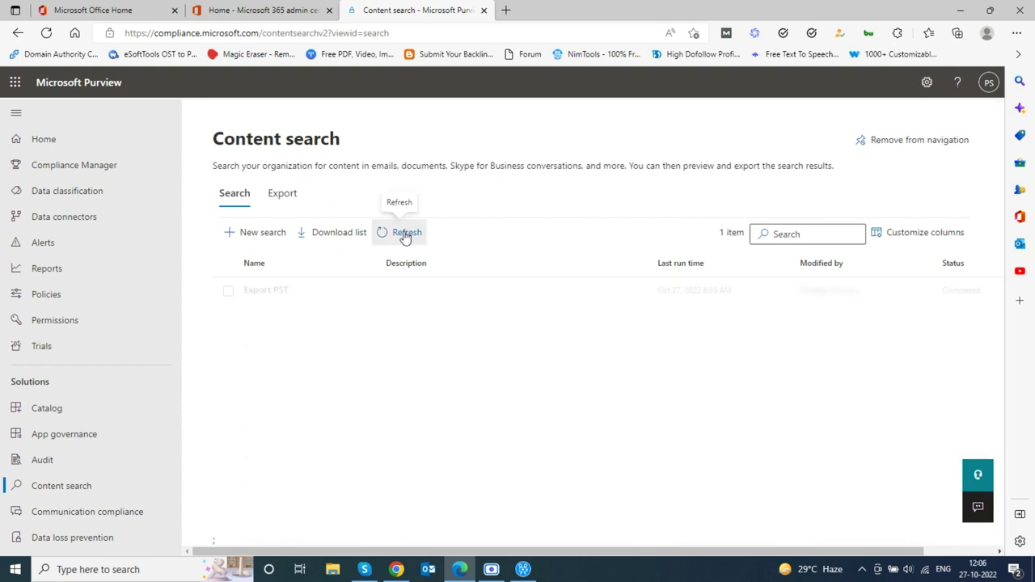
pyautogui.click(402, 234)
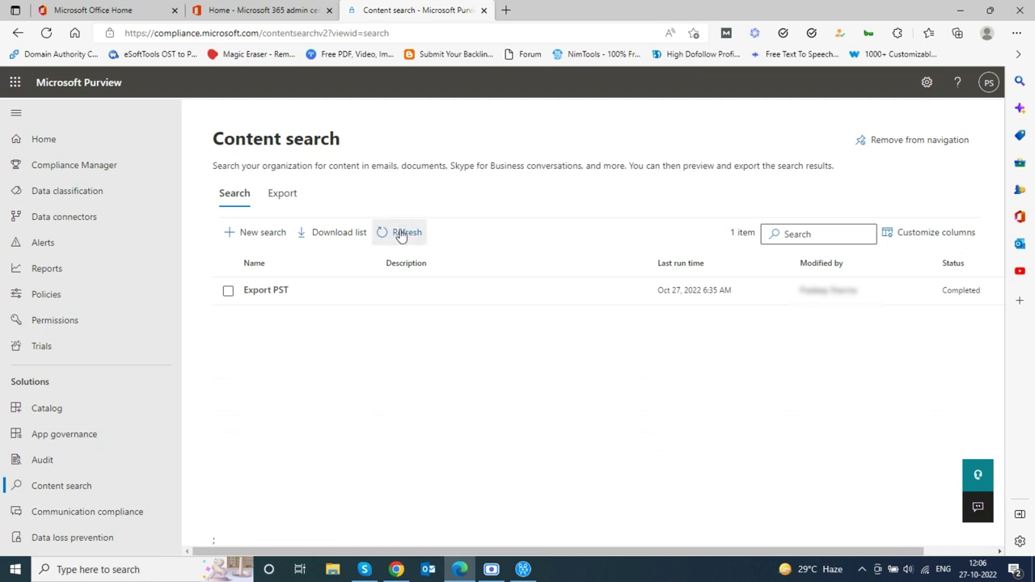
# Start a results export of the Export PST search, including unrecognized, encrypted and unindexed items, as one PST file for each mailbox.
pyautogui.click(527, 304)
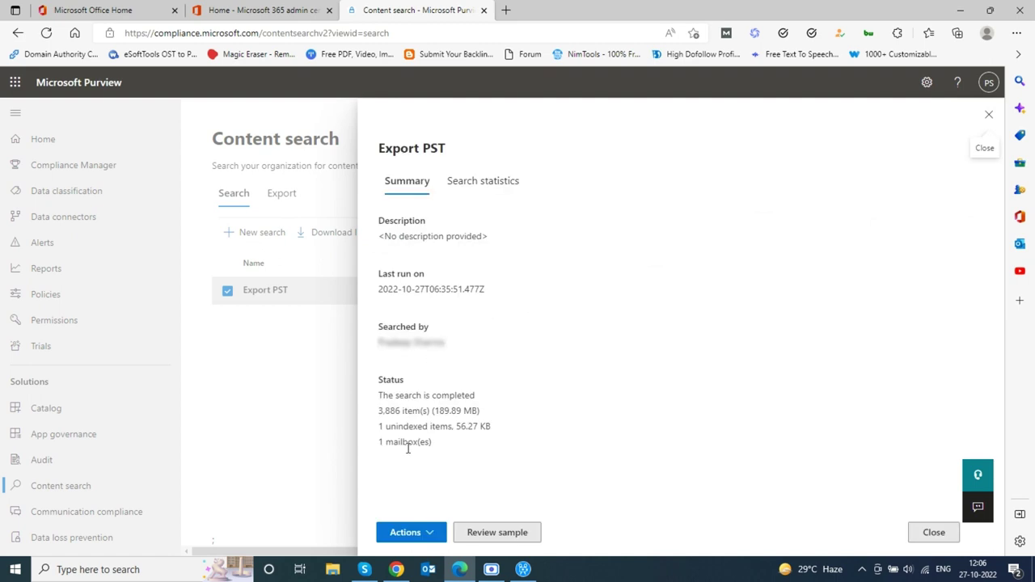
pyautogui.click(431, 533)
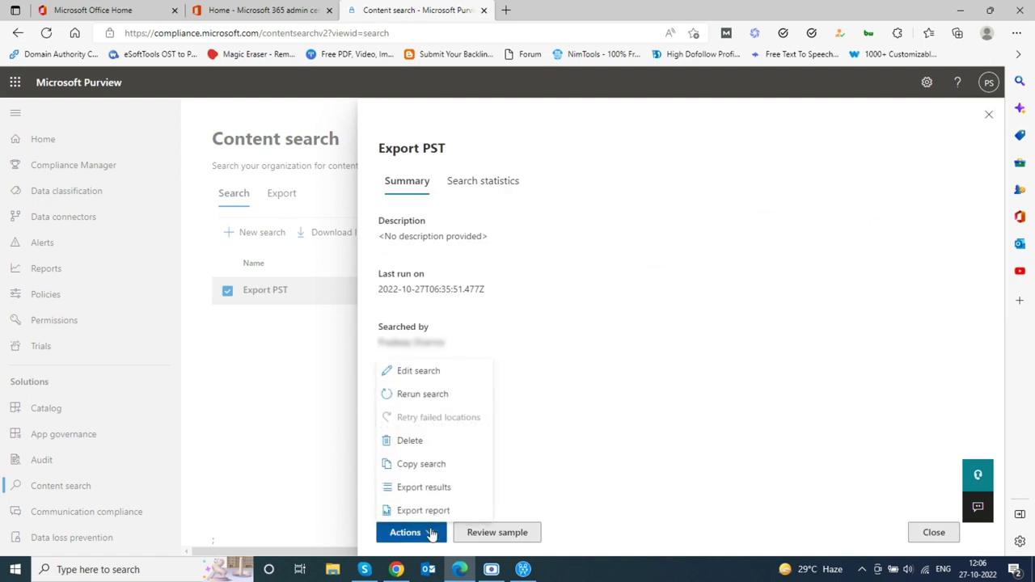
pyautogui.click(427, 487)
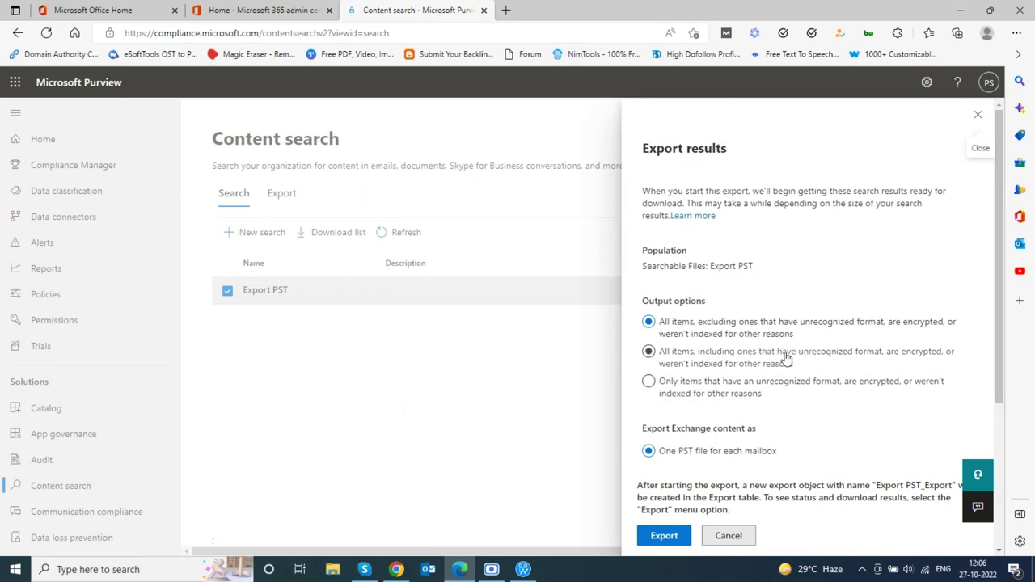
pyautogui.click(751, 359)
pyautogui.scroll(-3, 751, 359)
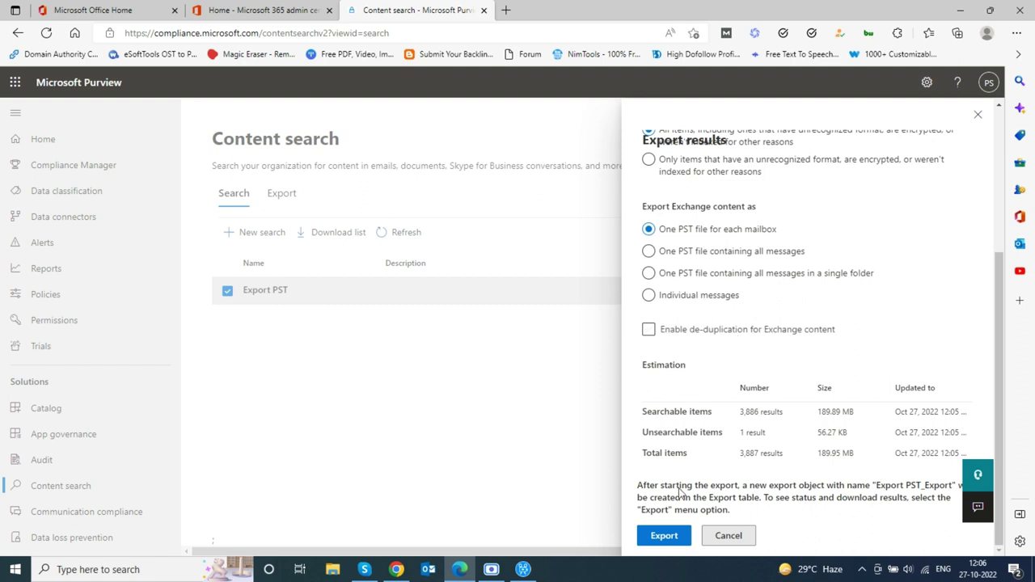
pyautogui.click(665, 536)
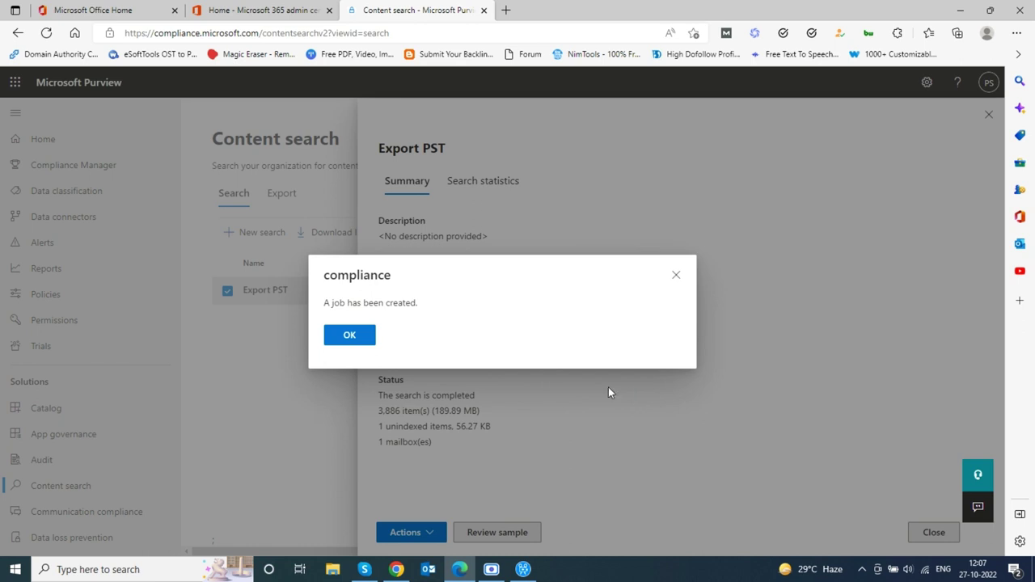
pyautogui.click(348, 335)
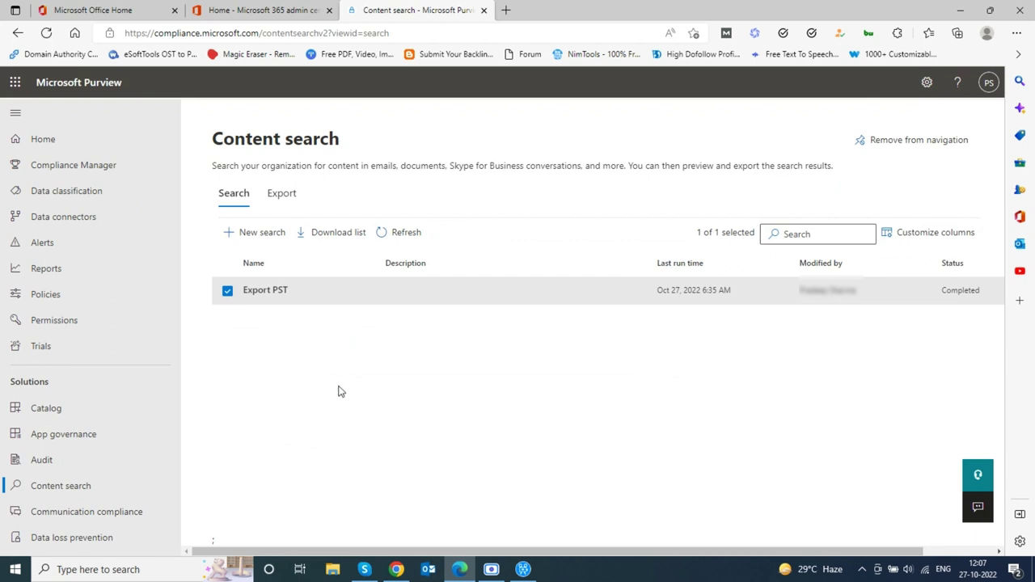
# Open the Export PST_Export job, refresh its status, and copy its export key to the clipboard.
pyautogui.click(283, 195)
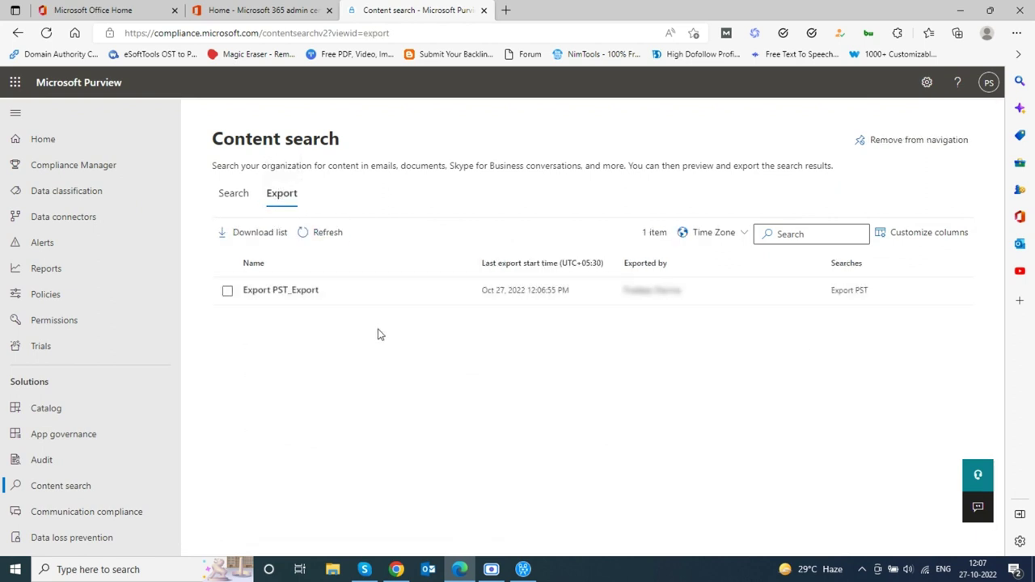
pyautogui.click(487, 300)
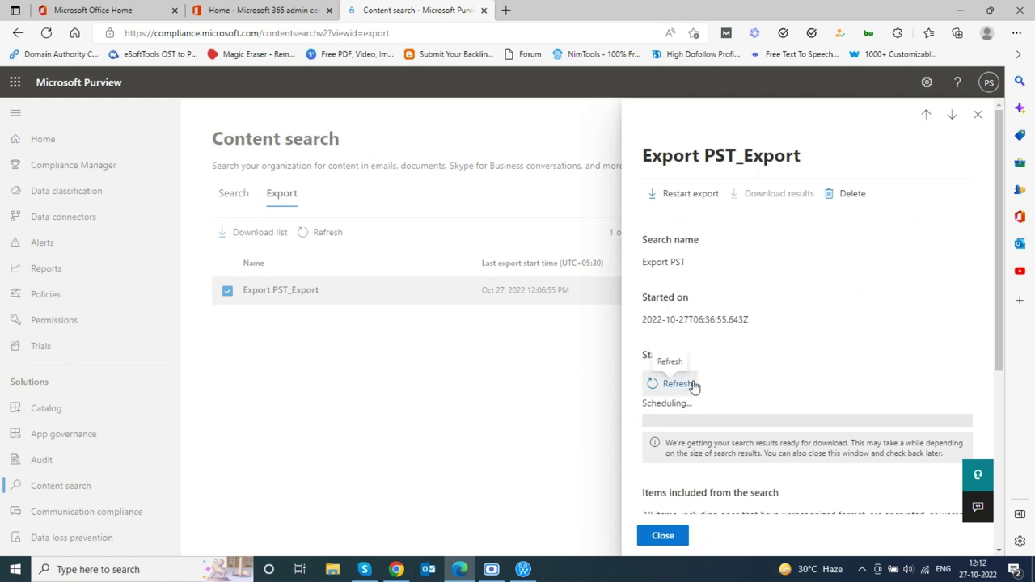
pyautogui.click(693, 386)
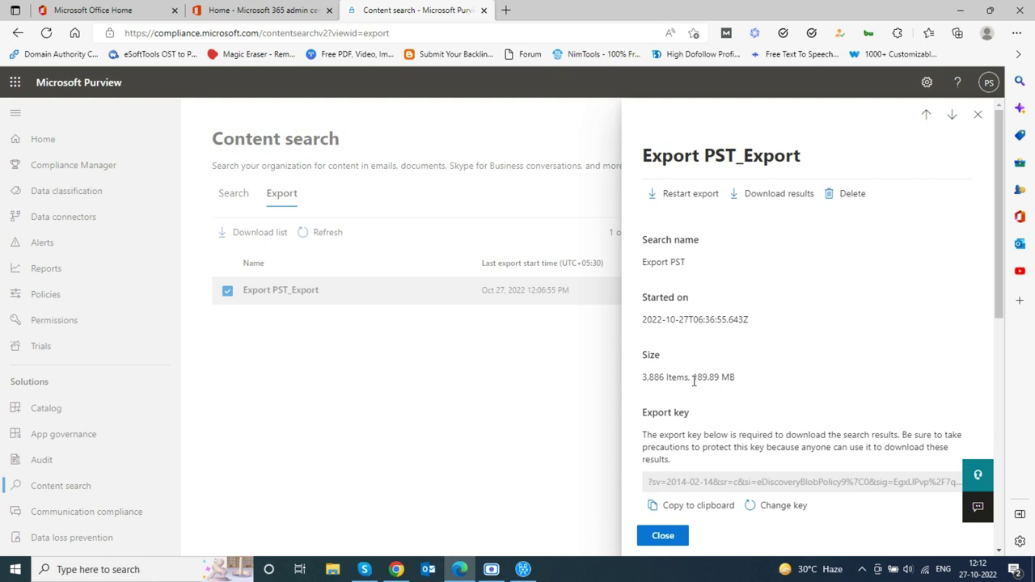
pyautogui.scroll(-2, 693, 382)
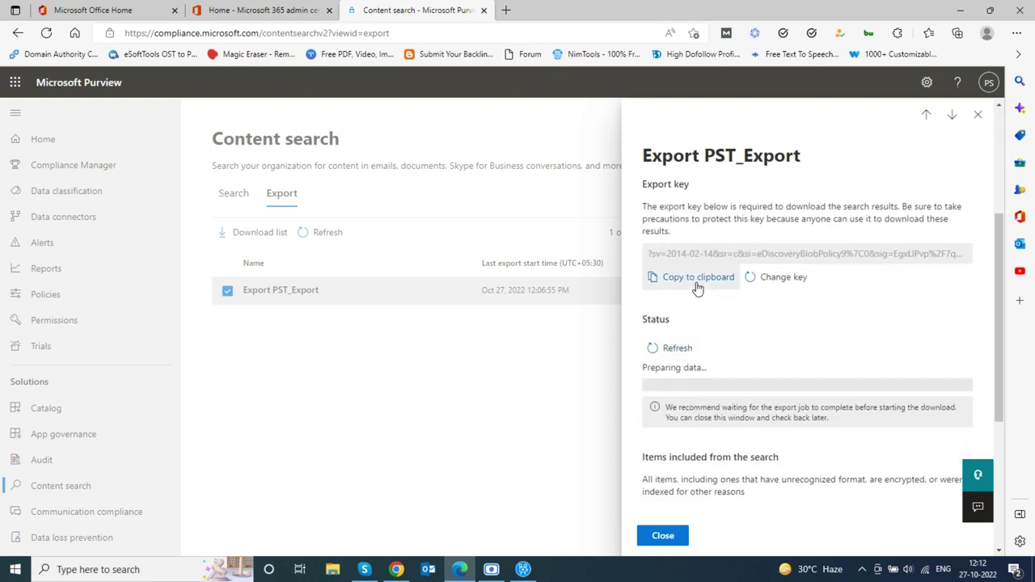
pyautogui.click(697, 280)
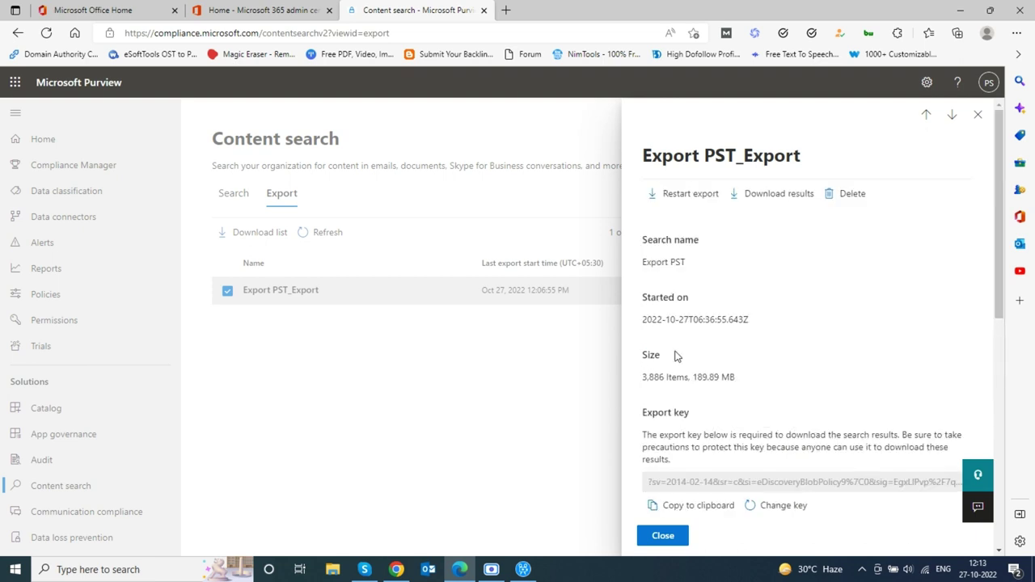
# Download the export results by opening the eDiscovery Export Tool, and paste the export key as its source key.
pyautogui.click(764, 197)
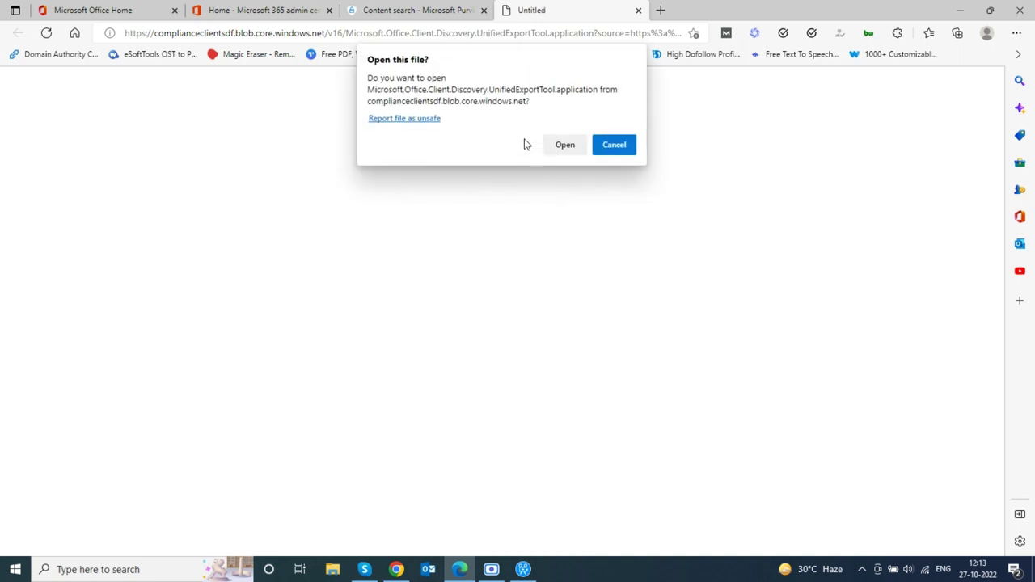
pyautogui.click(564, 145)
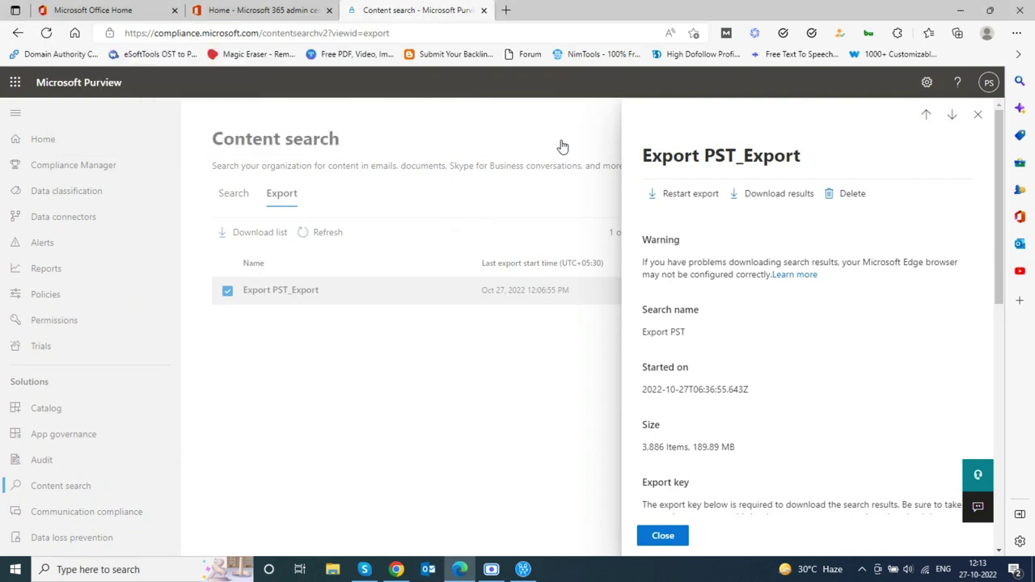
pyautogui.click(440, 263)
pyautogui.hotkey('ctrl', 'v')
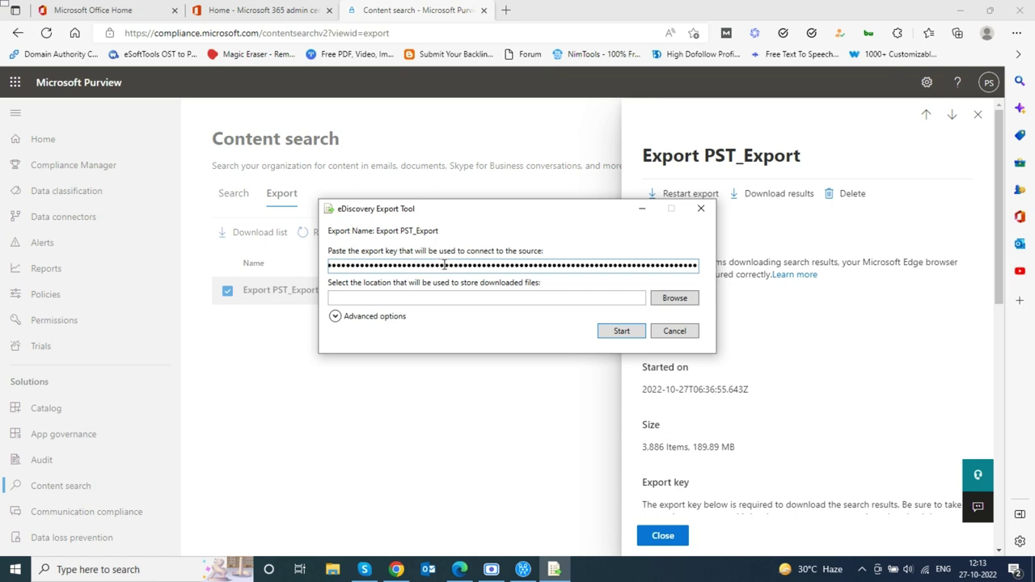
# Download the export to the Desktop folder under This PC with PST name Exchange.pst, and close the export tool and job details.
pyautogui.click(676, 299)
pyautogui.doubleClick(484, 301)
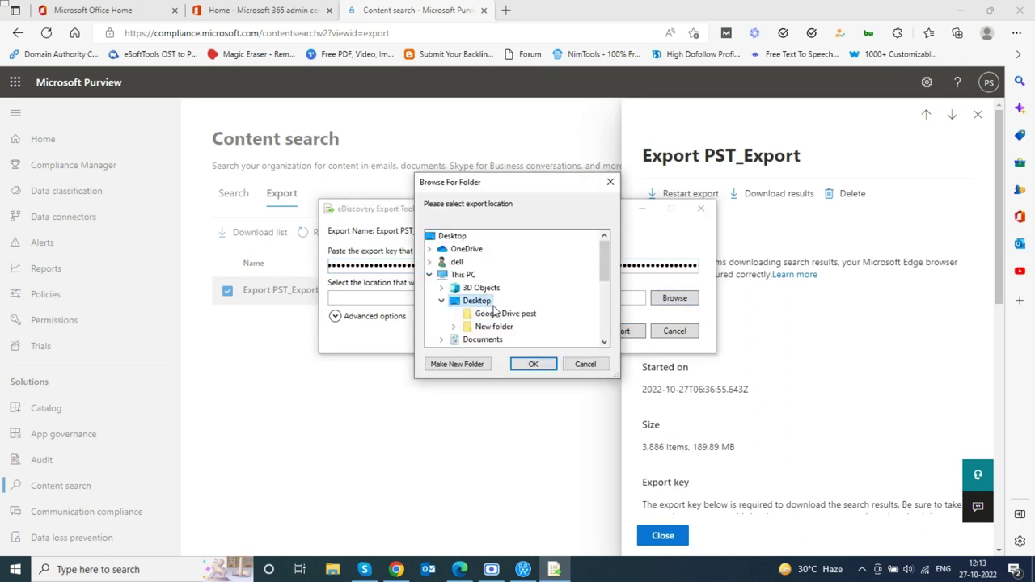
pyautogui.click(533, 365)
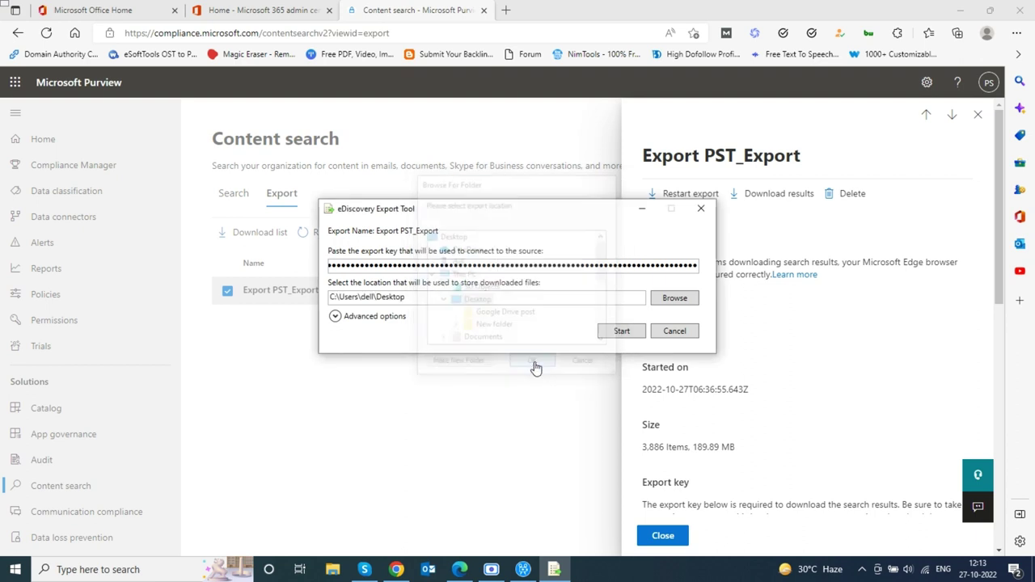
pyautogui.click(337, 316)
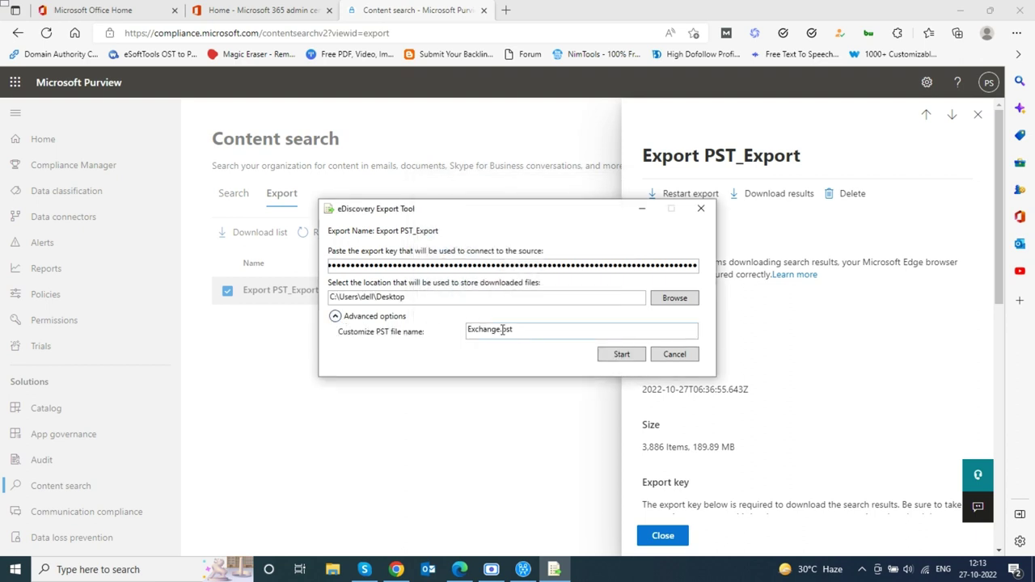
pyautogui.click(621, 355)
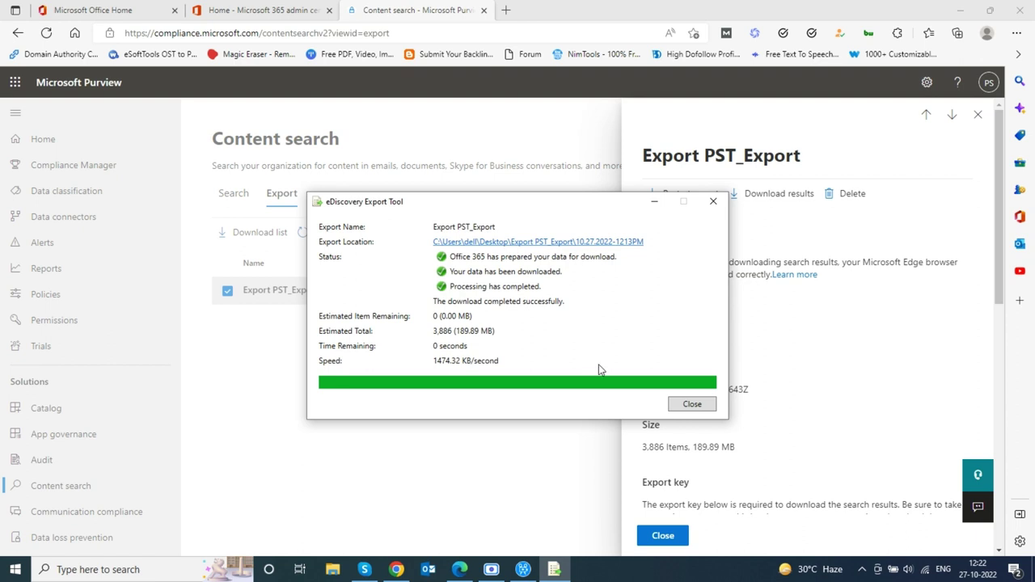
pyautogui.click(692, 404)
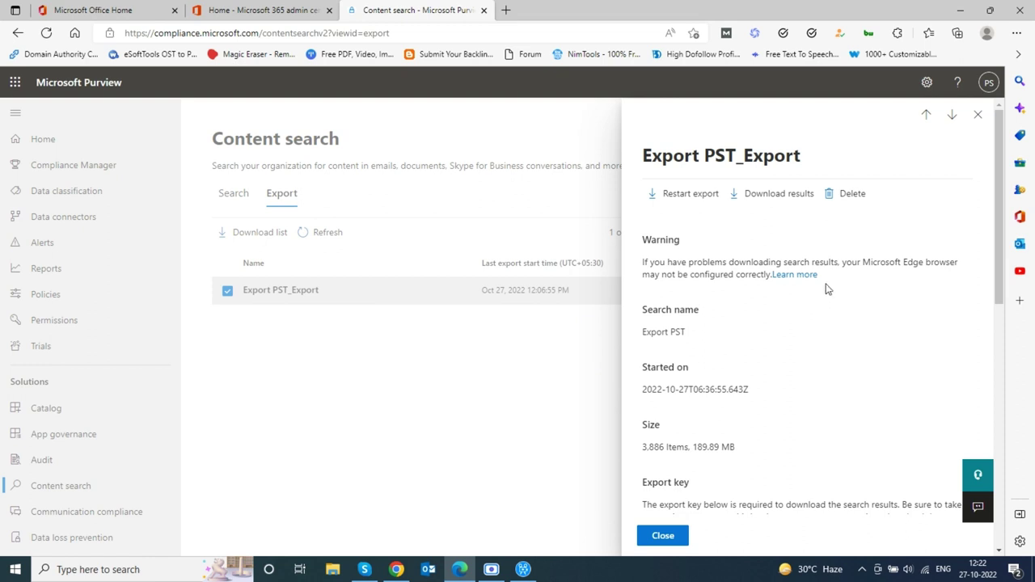
pyautogui.click(979, 116)
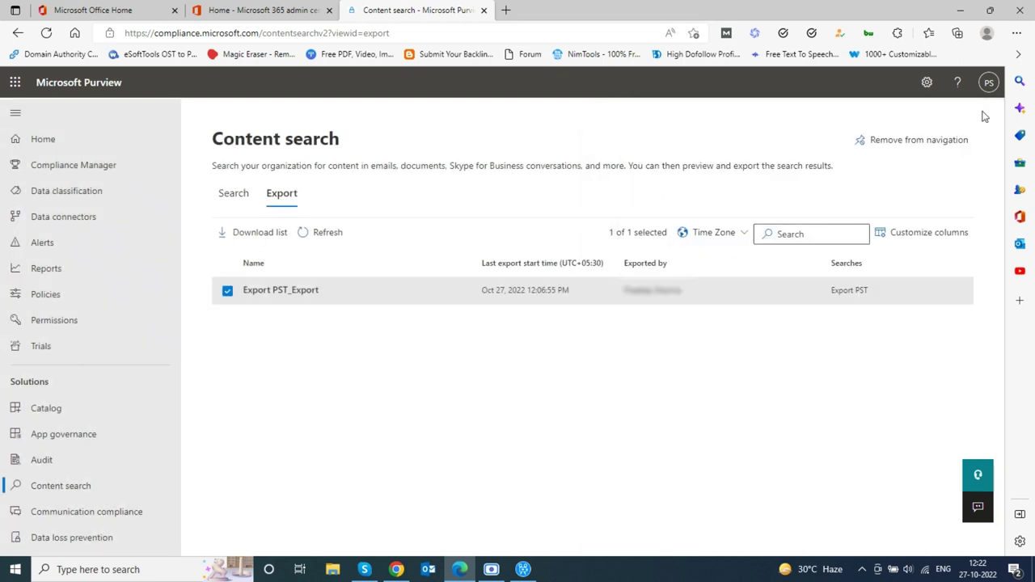